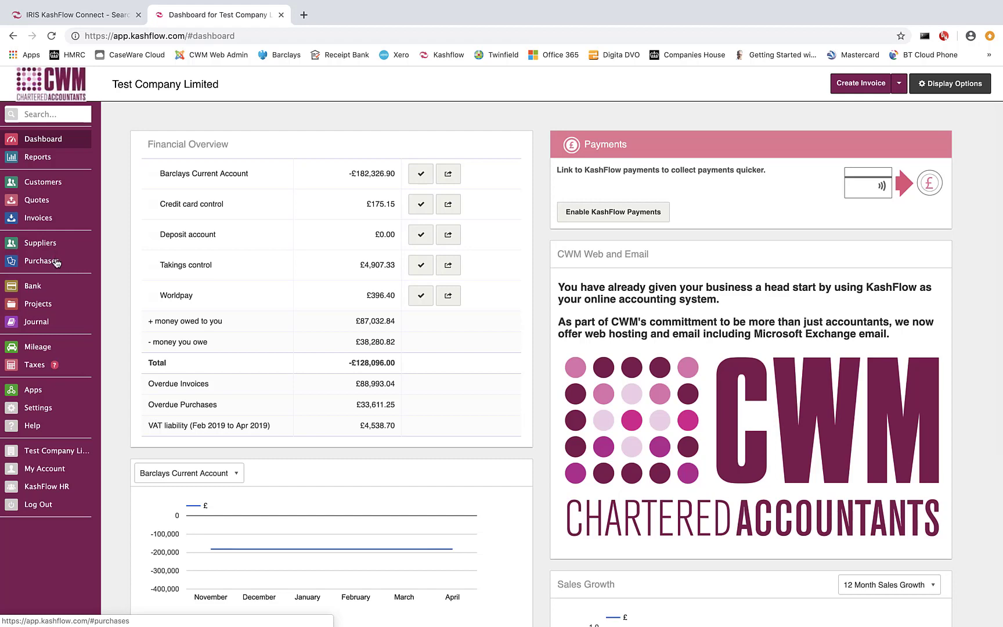
Create a new purchase with Castle Water as the supplier
left_click(44, 263)
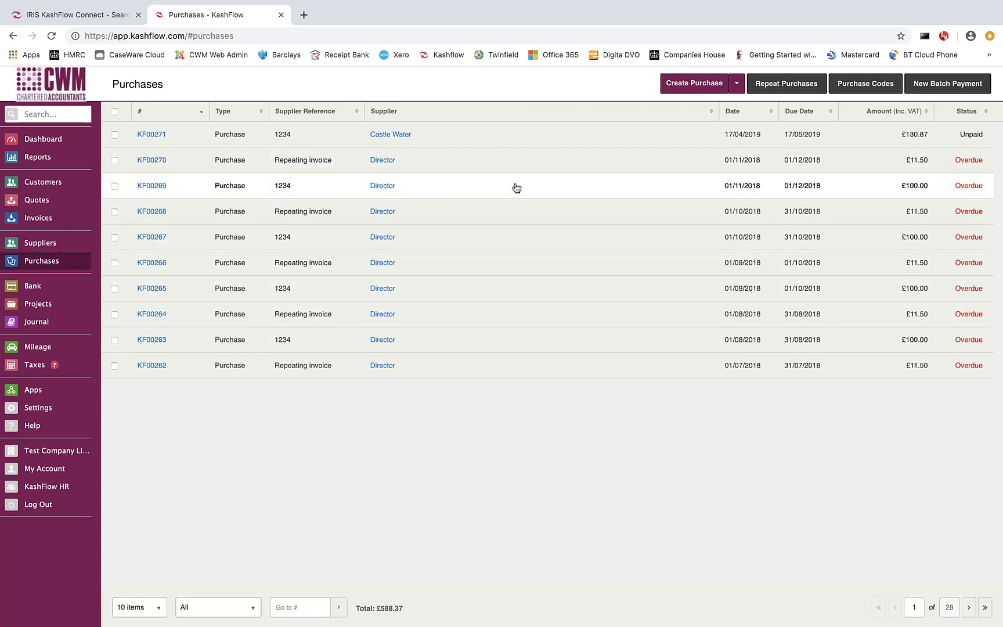
left_click(709, 89)
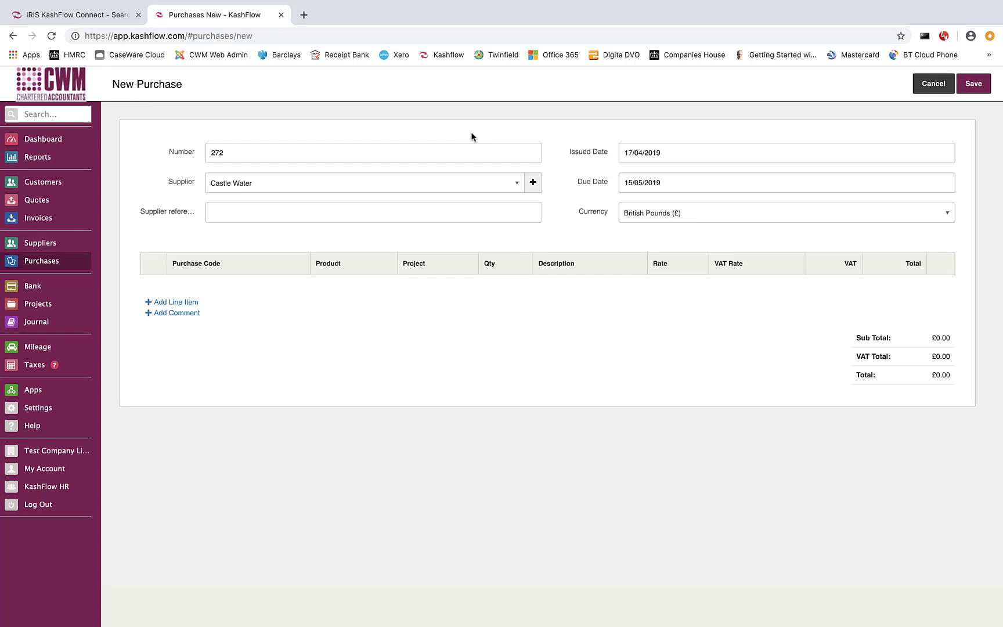
left_click(257, 184)
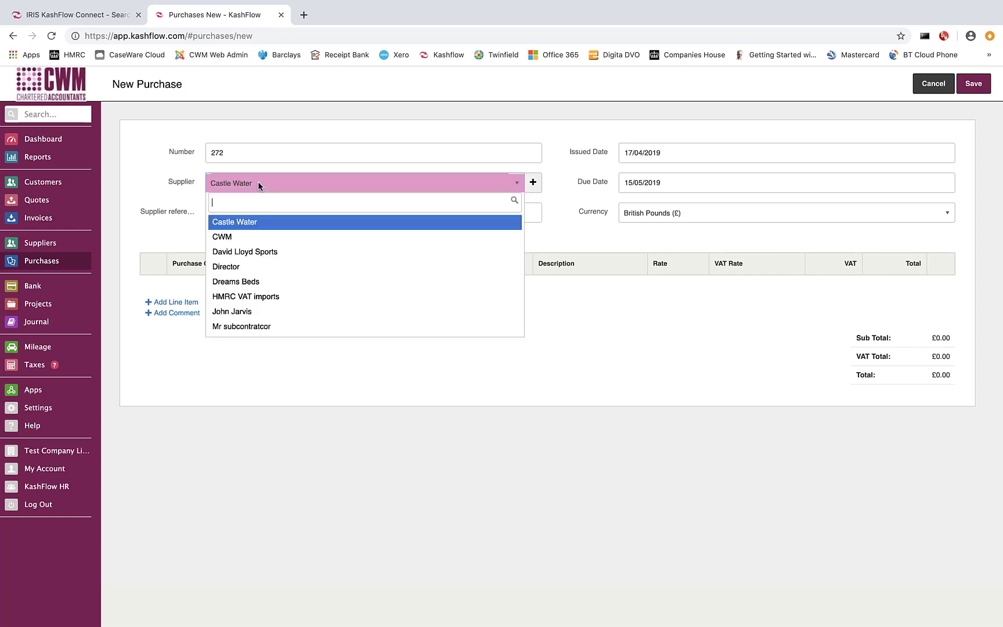
left_click(246, 225)
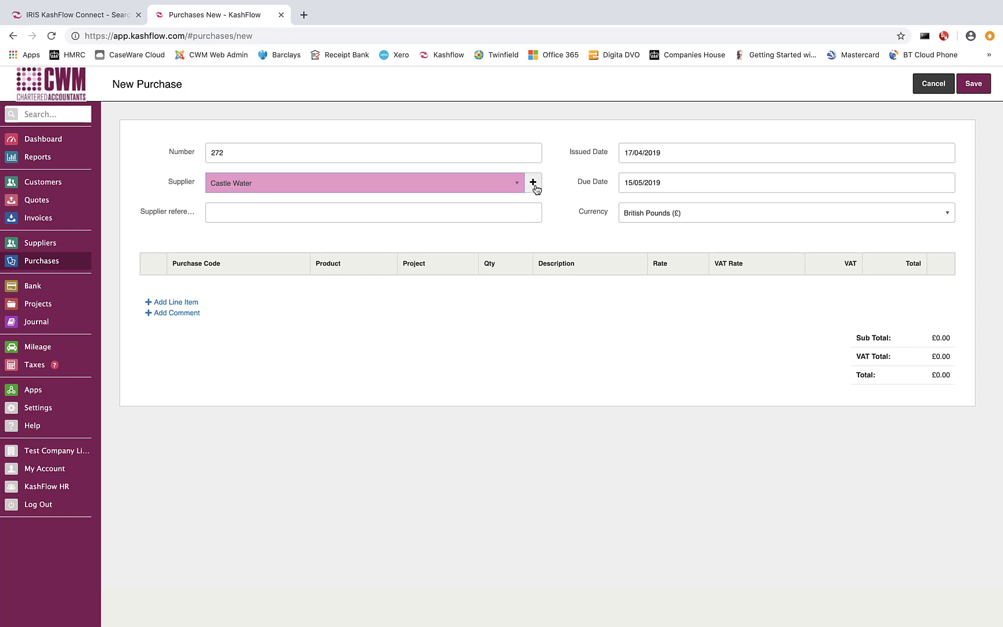
Enter 1235 as the supplier reference and keep the issued date at 17/04/2019
left_click(310, 210)
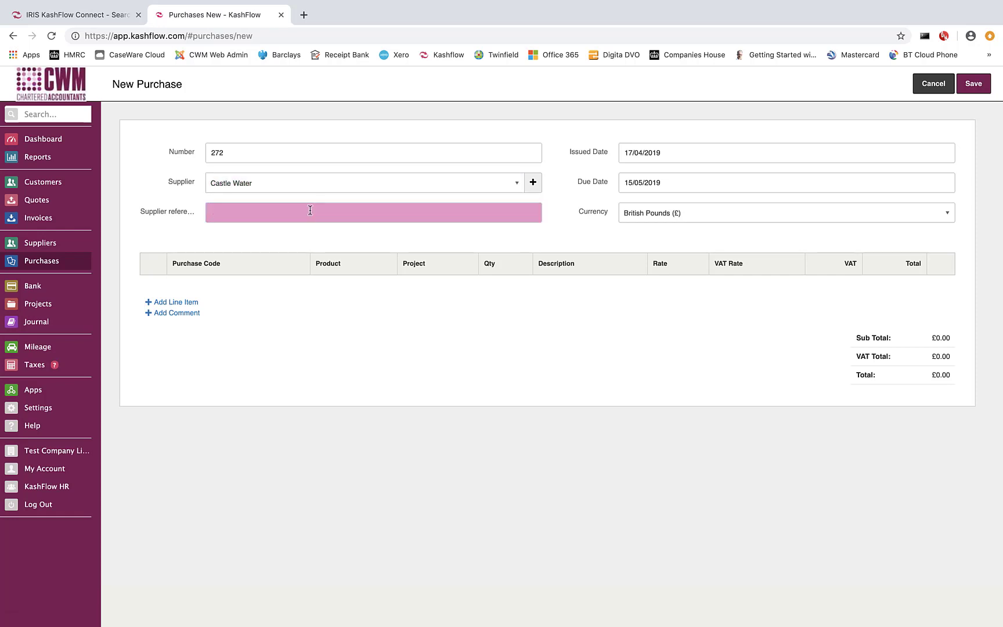
type("1235")
left_click(699, 153)
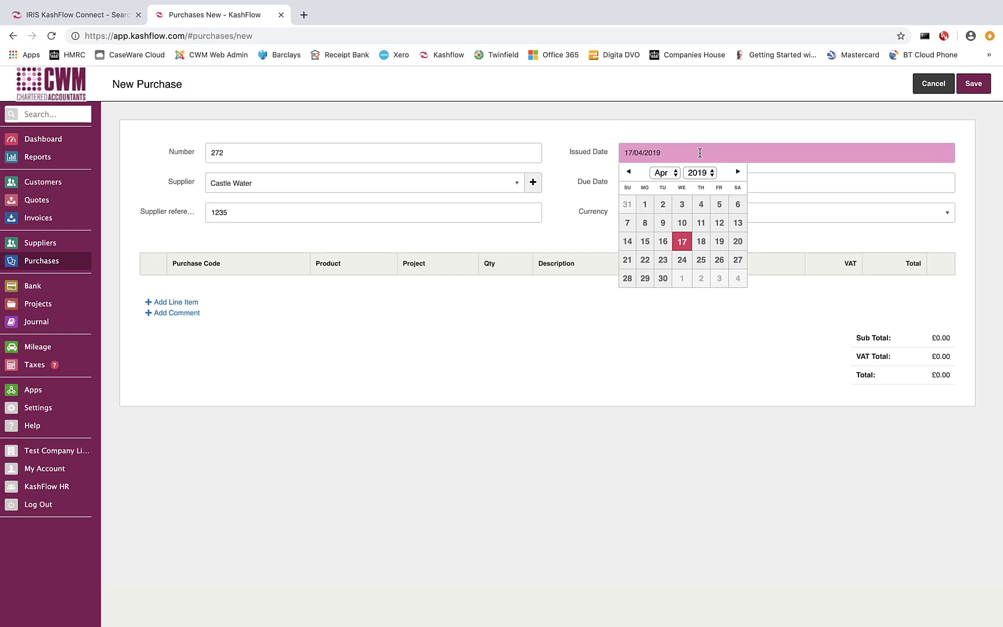
left_click(600, 184)
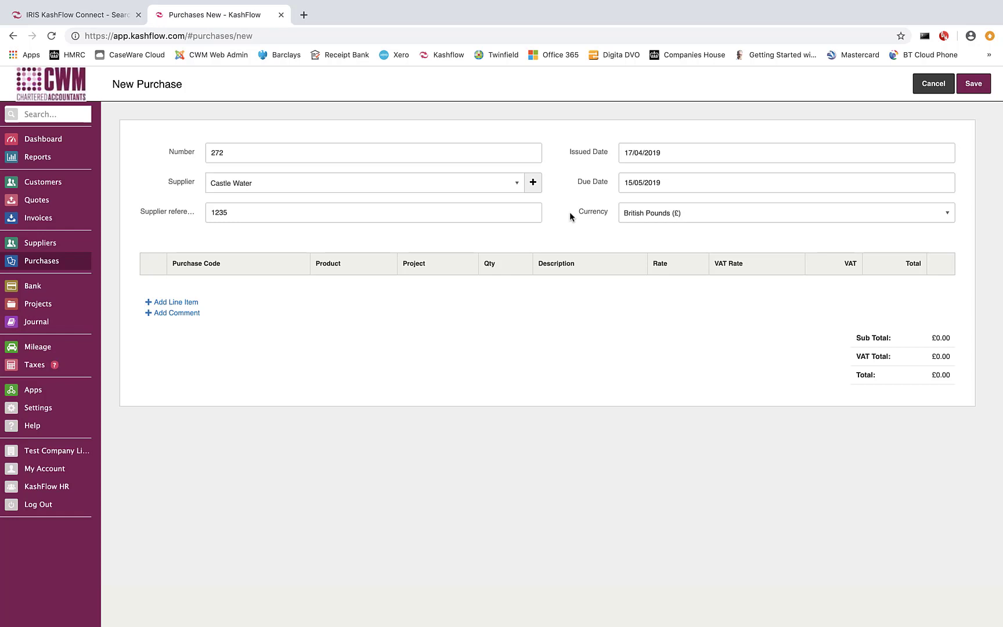
Add a line item to the purchase and assign it purchase code 7102 - Water Rates
left_click(188, 301)
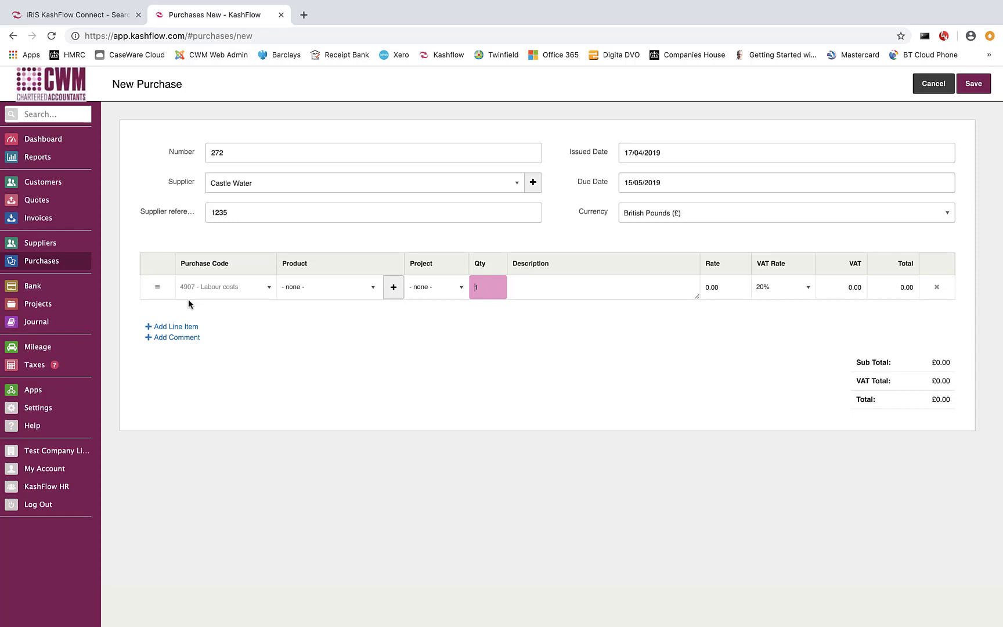
left_click(268, 288)
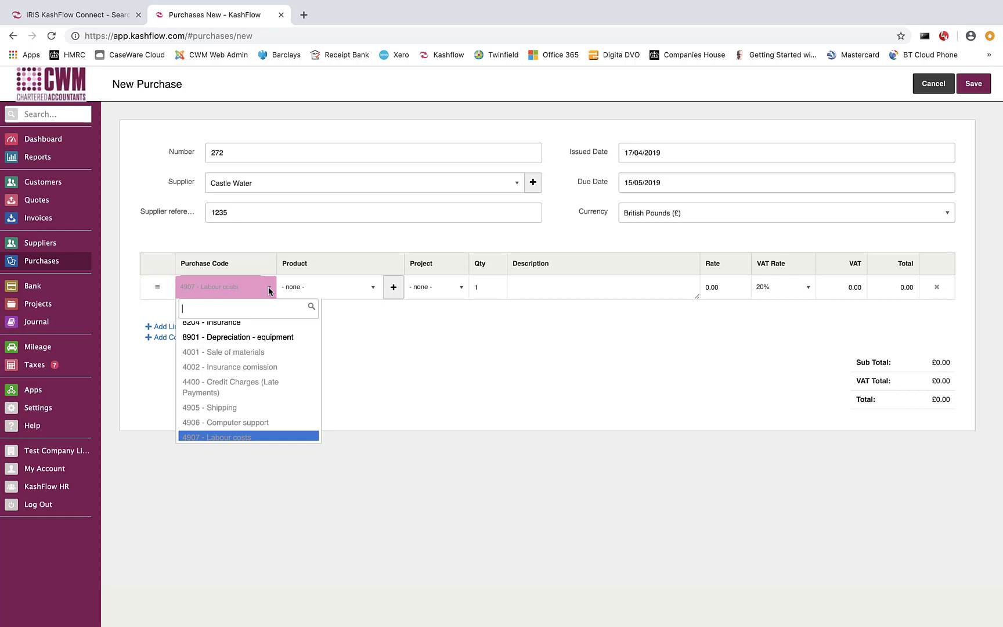
type("water")
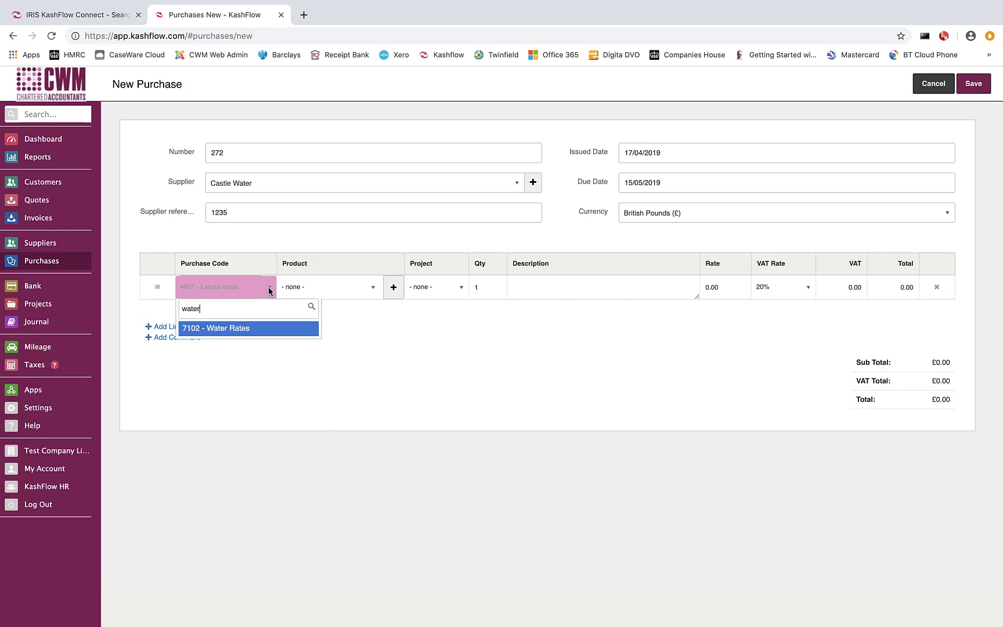
left_click(246, 330)
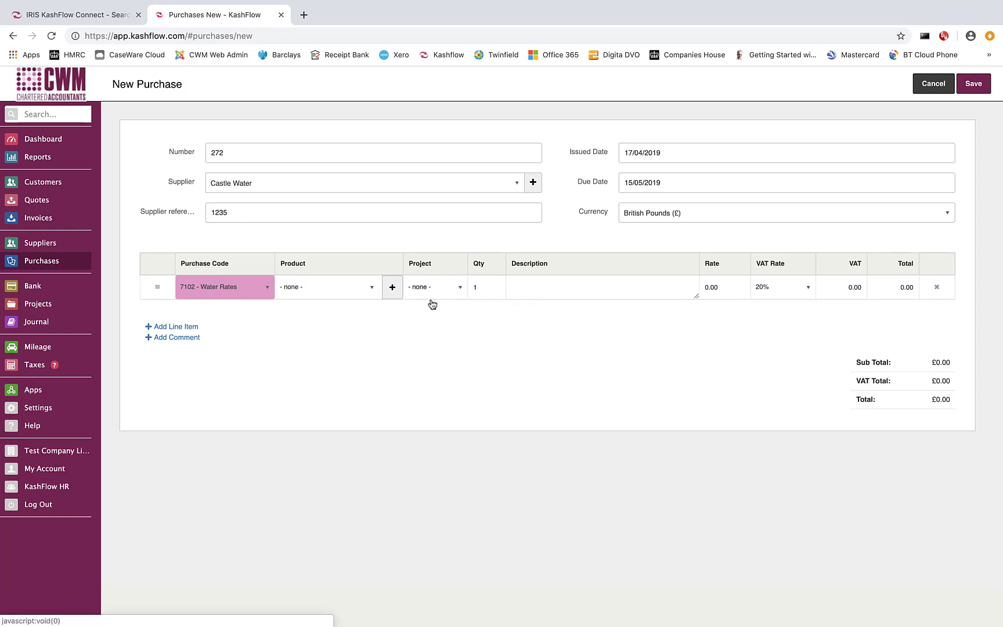
Describe the first line item as Water and set its rate to 28.8
left_click(529, 284)
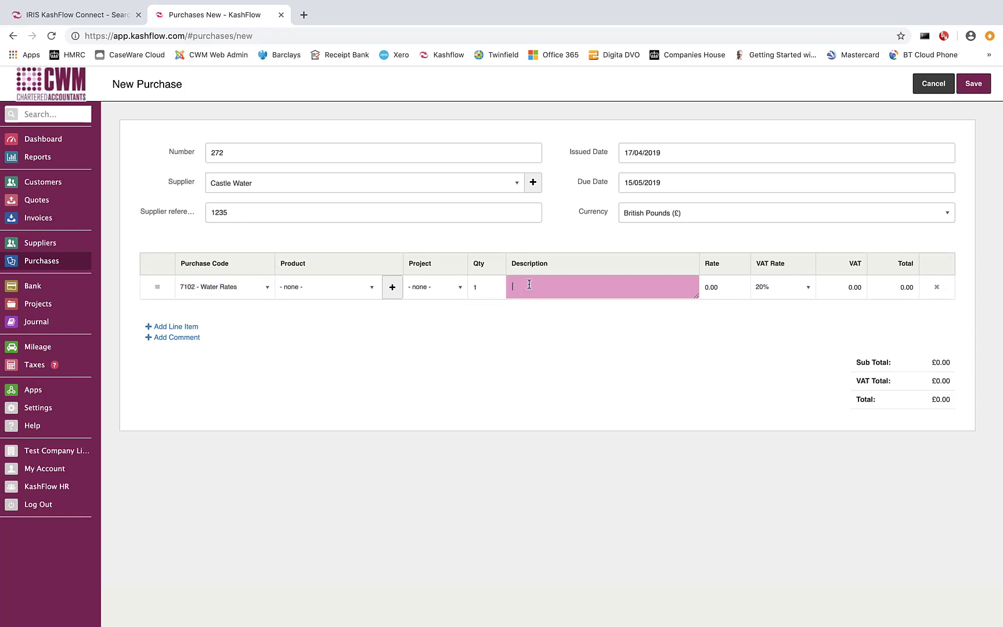
type("Water")
left_click(728, 289)
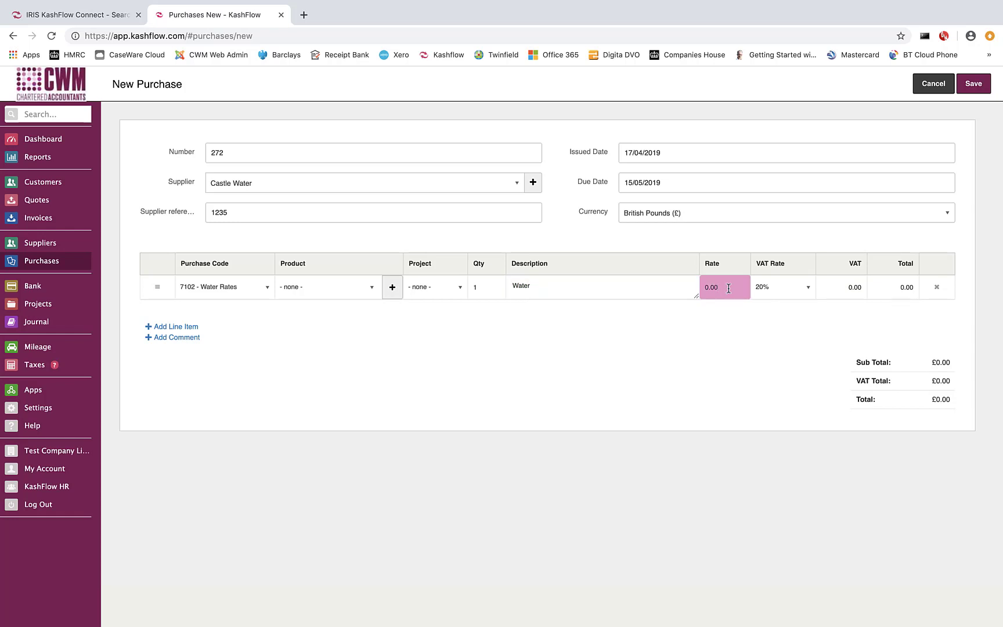
key("BackSpace")
key("BackSpace")
key("BackSpace")
type("28.8")
key("Tab")
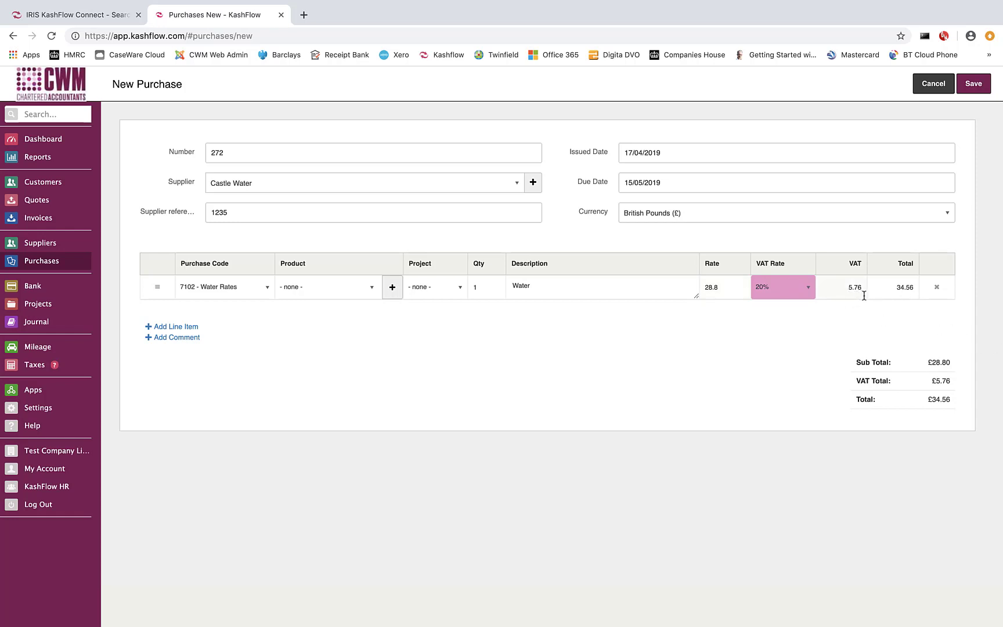
Add a second line item with purchase code 7102 - Water Rates
left_click(188, 327)
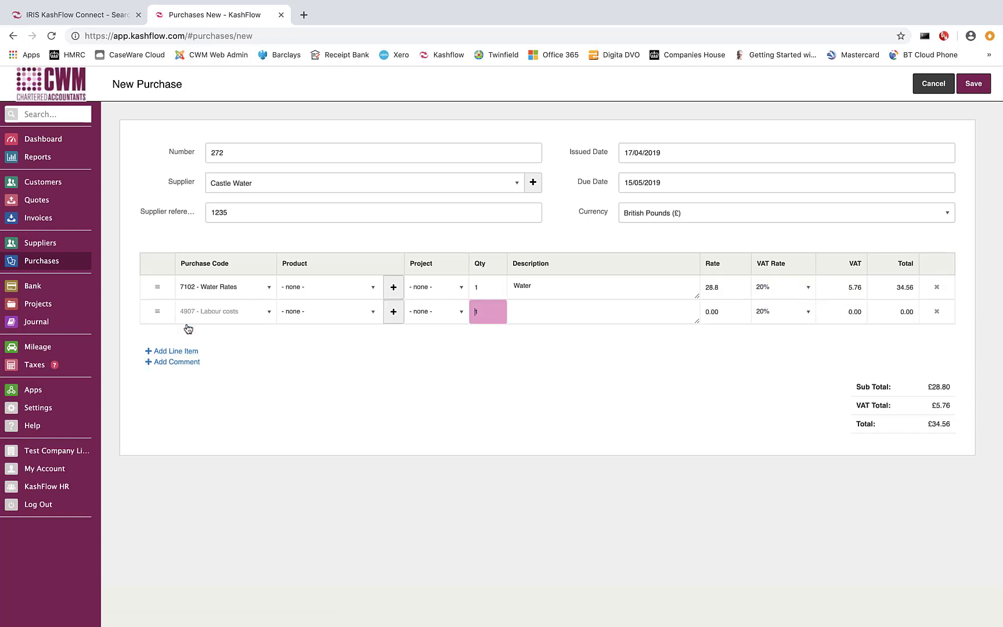
left_click(268, 312)
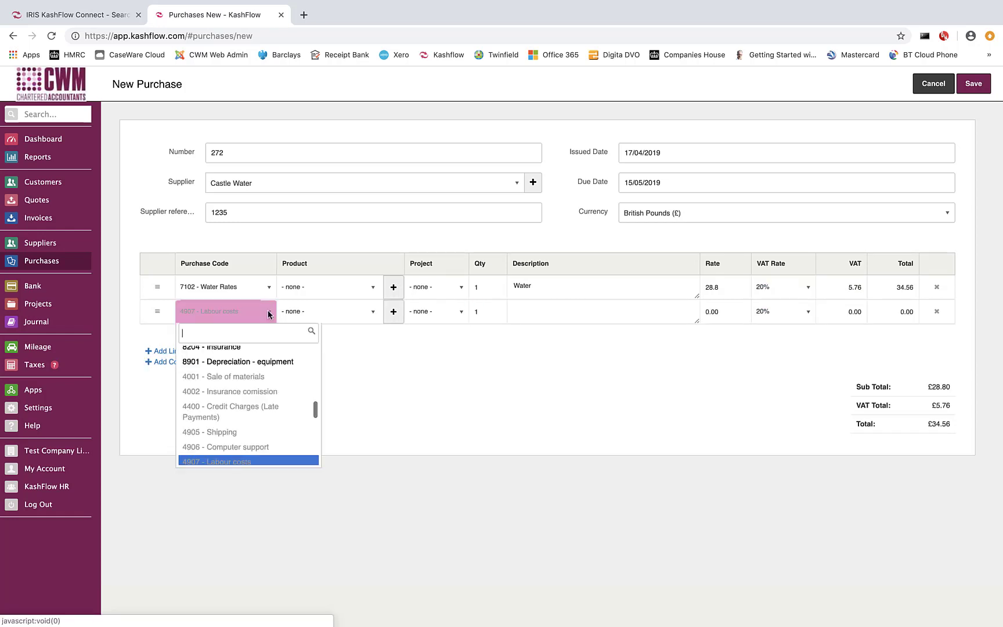
type("water")
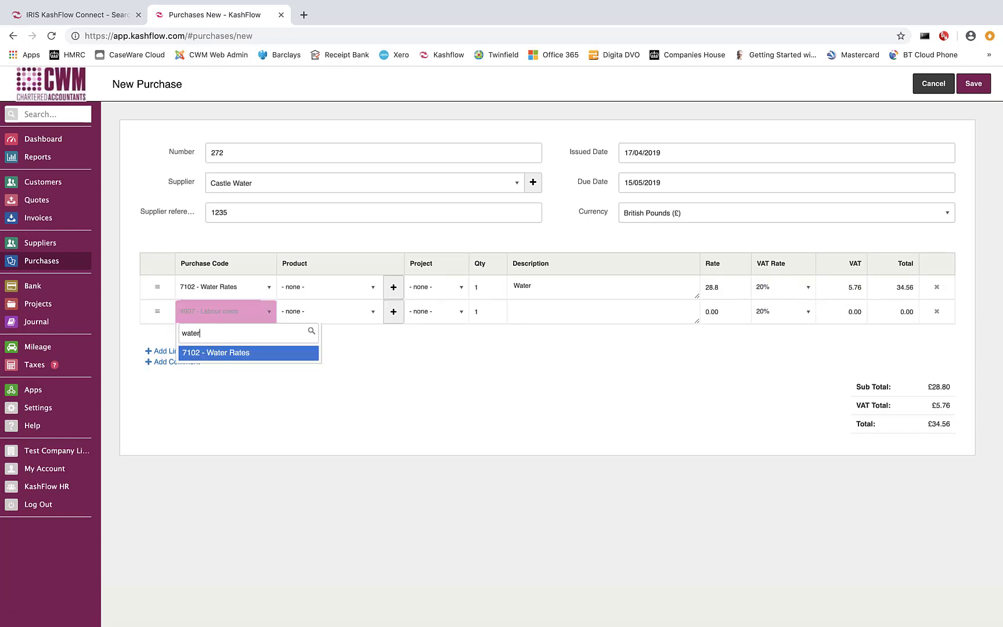
left_click(244, 355)
Describe the second line item as Waste, with a rate of 96.31 and a VAT rate of 0%
left_click(536, 307)
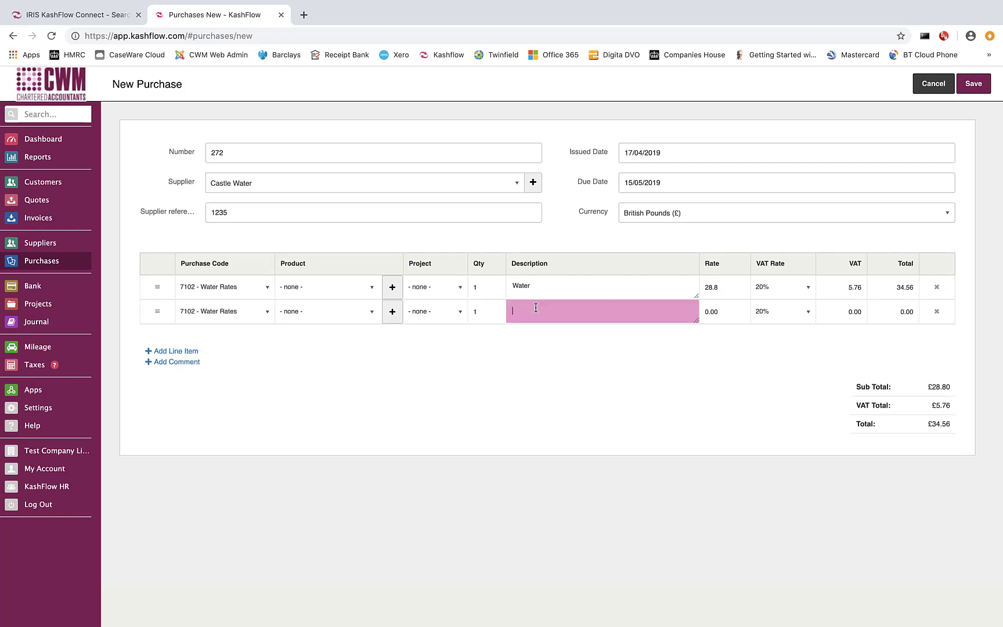
type("Wa")
type("l")
type("te")
key("Tab")
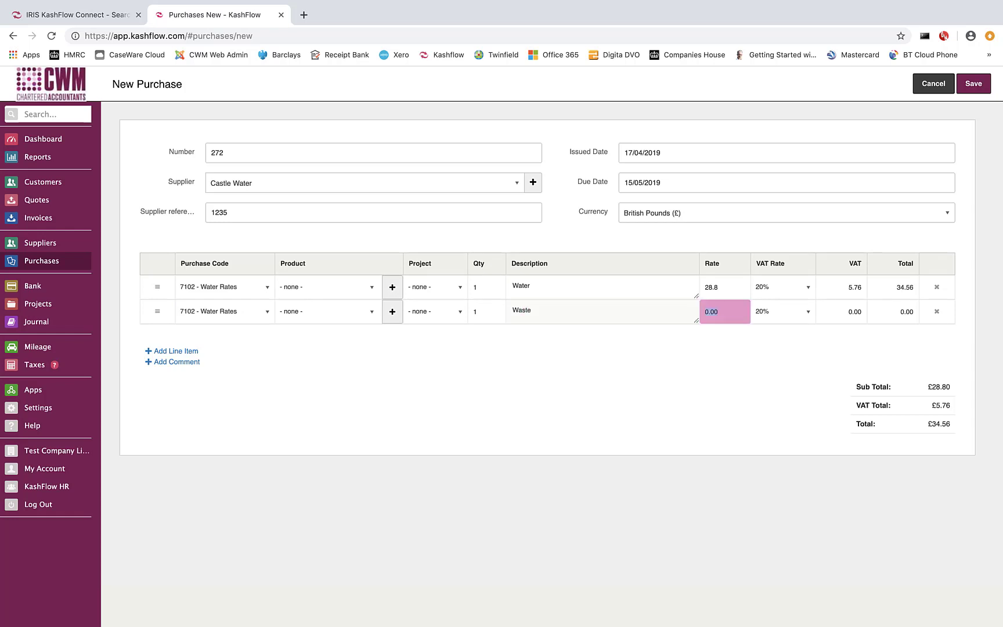
type("96.3")
type("1")
key("Tab")
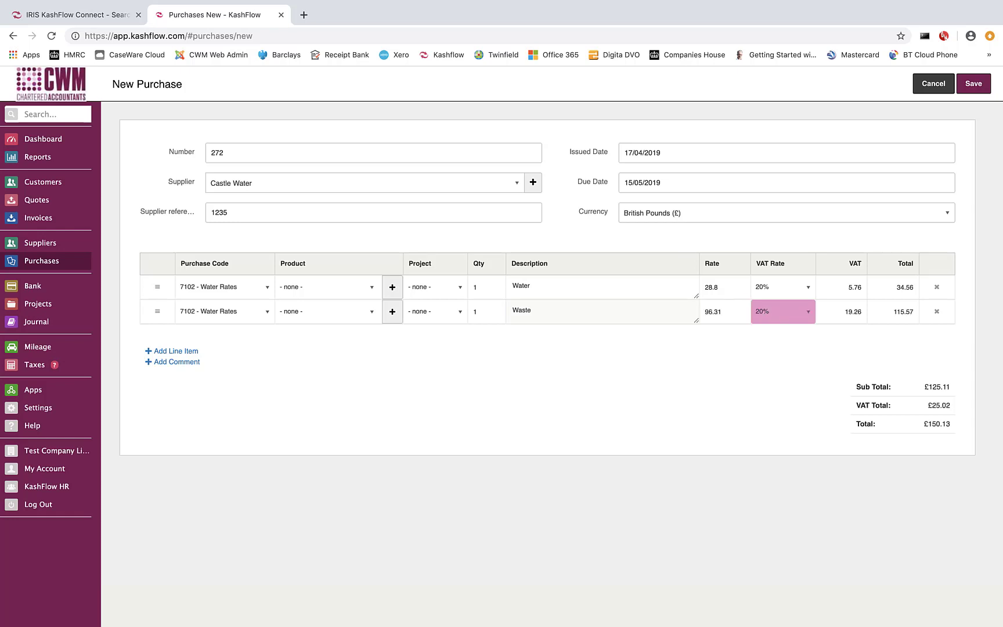
left_click(807, 316)
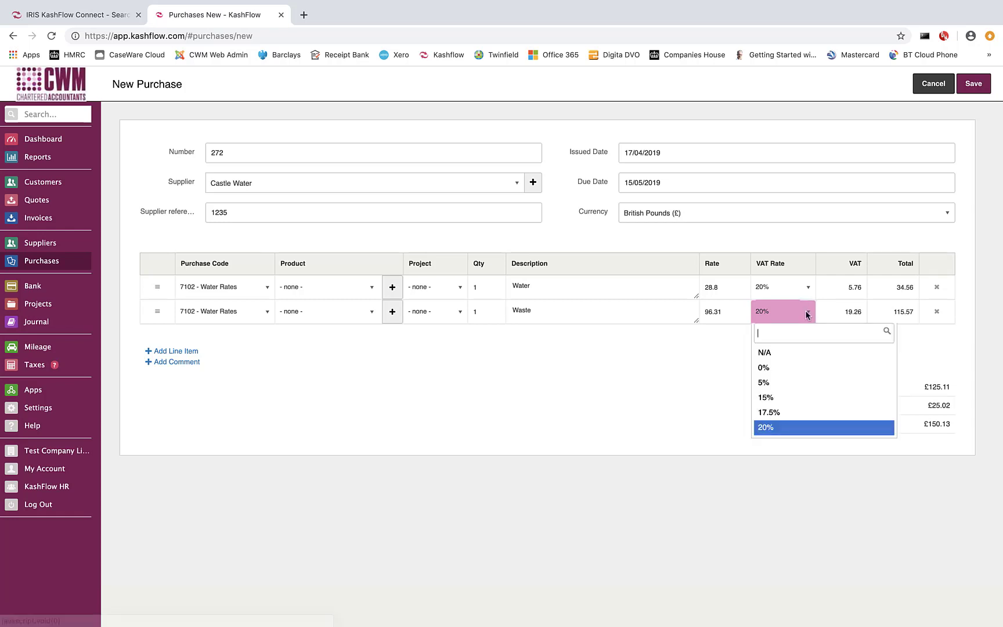
left_click(772, 372)
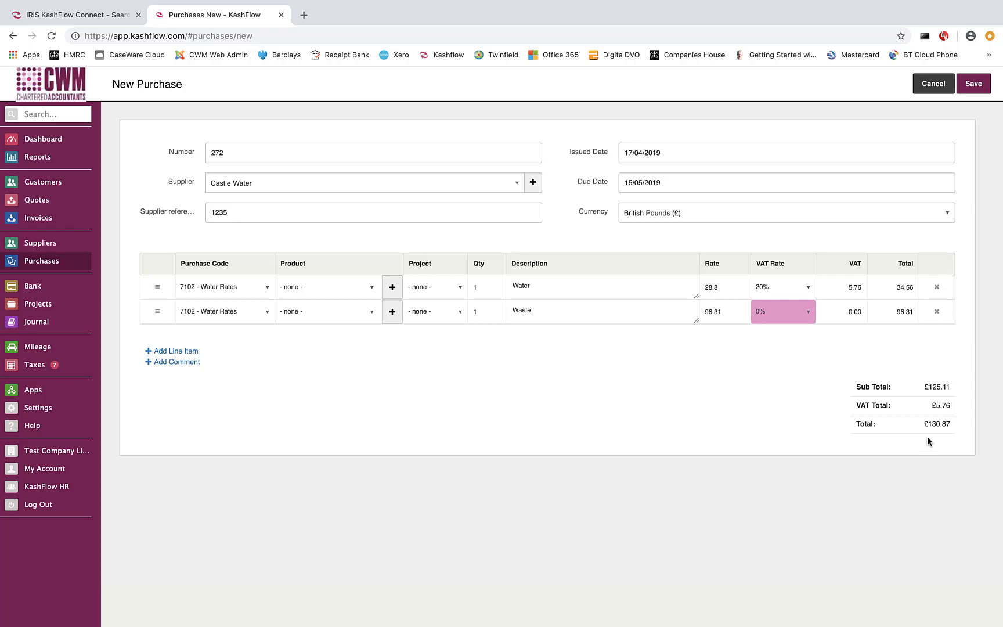
Save the purchase and open its files section
left_click(974, 85)
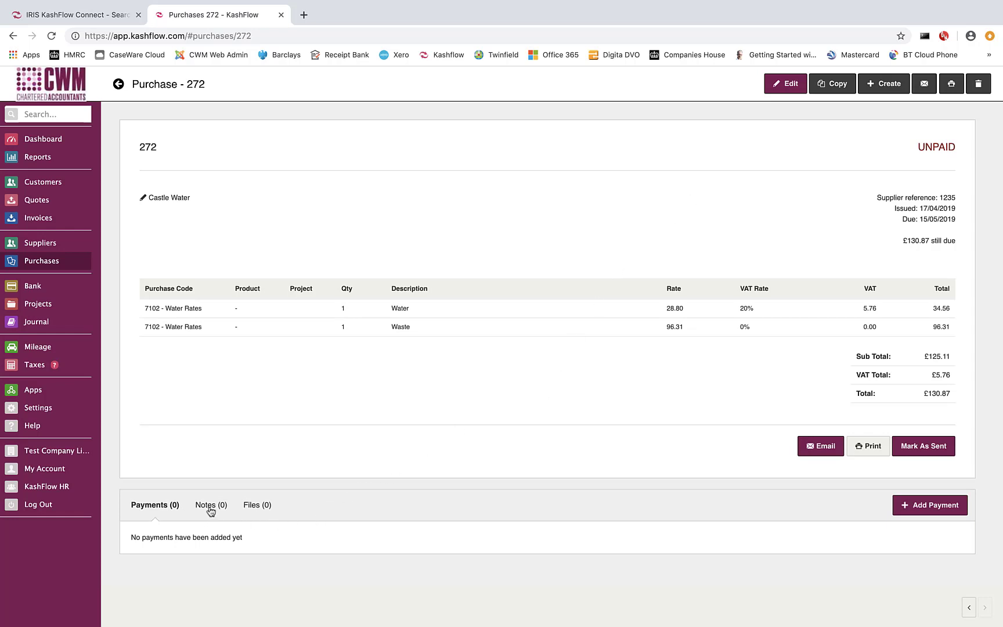
left_click(254, 509)
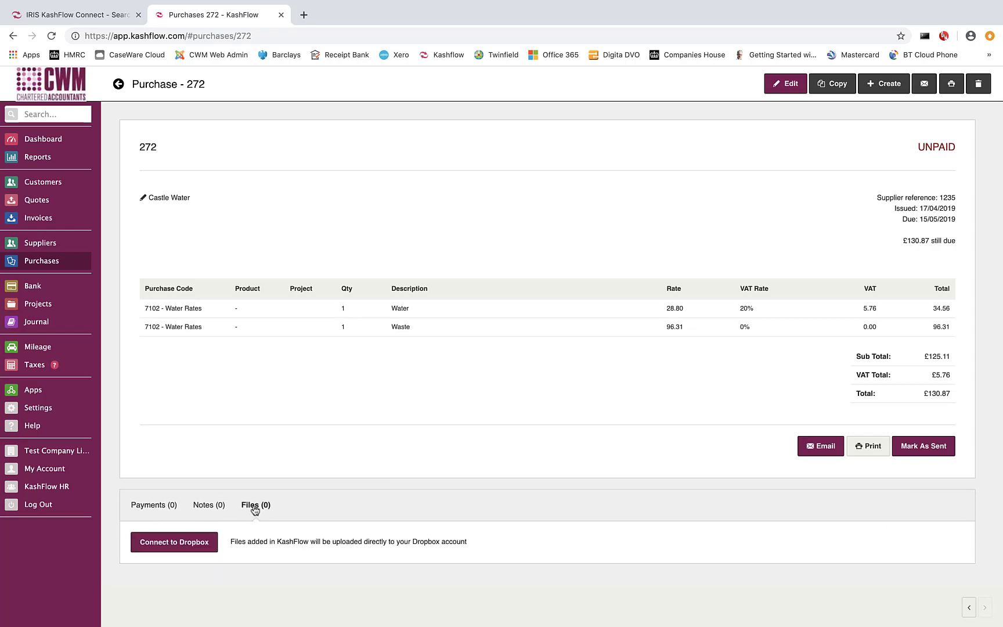